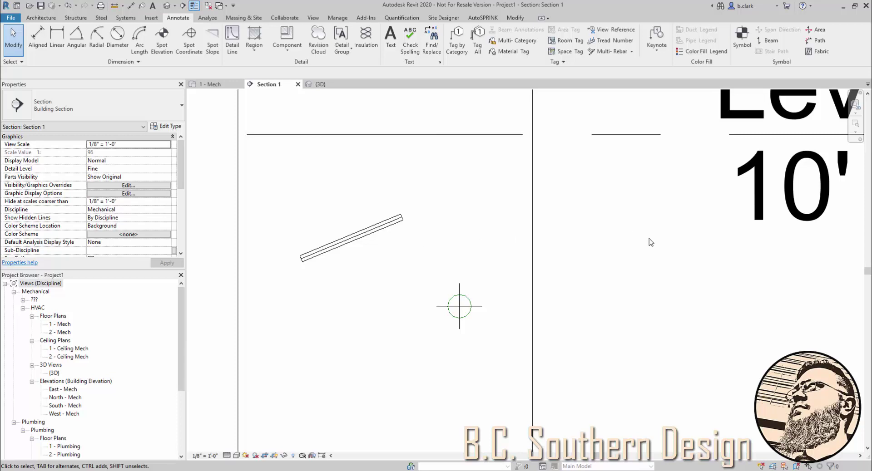
pyautogui.click(516, 17)
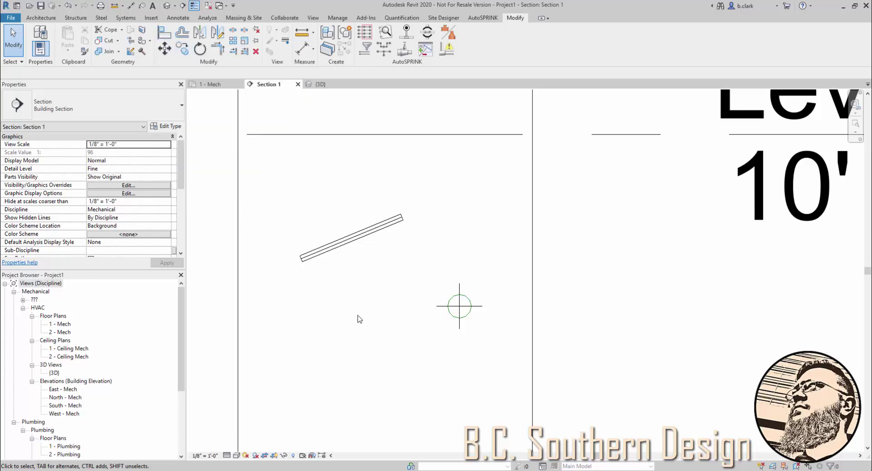
pyautogui.click(361, 235)
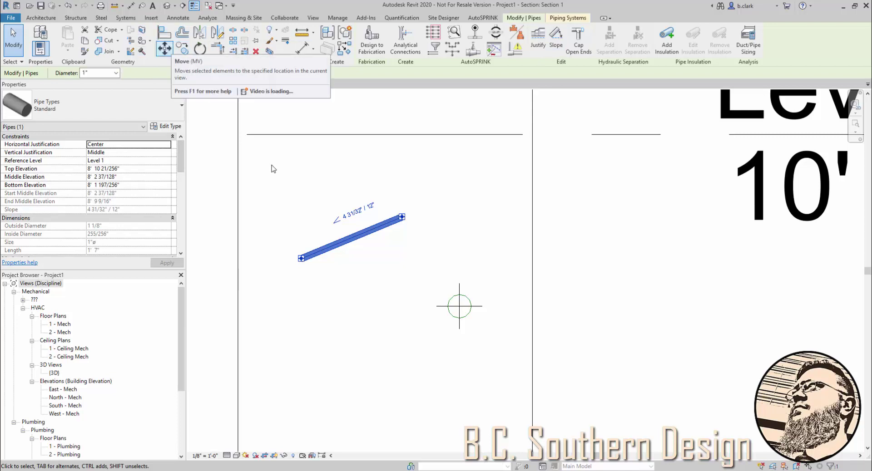
pyautogui.click(230, 199)
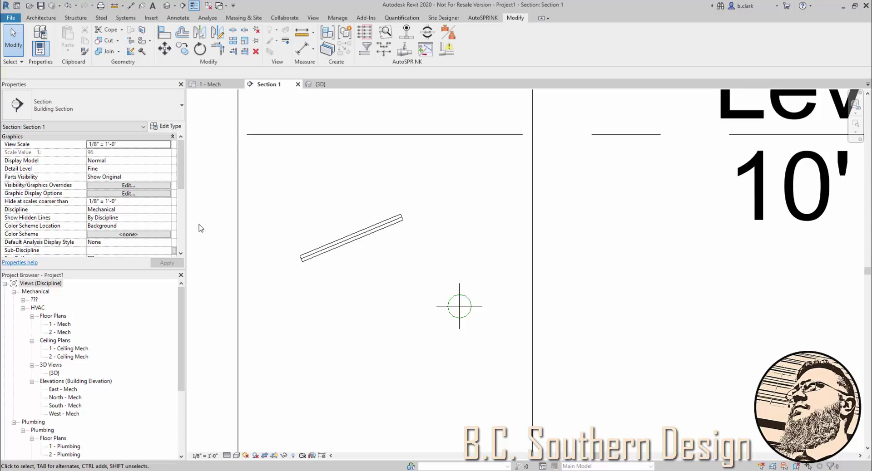
# Step: Open the 3D view and set its detail level to Fine to show the pipes at full size
pyautogui.click(320, 84)
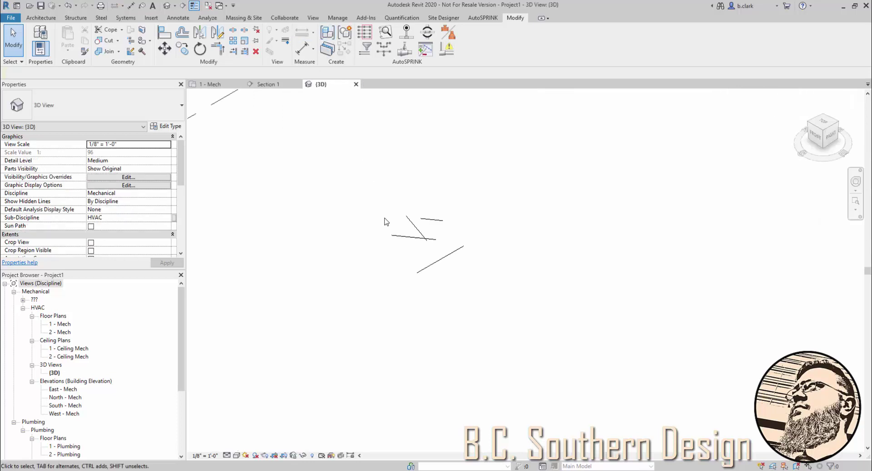
pyautogui.click(236, 455)
pyautogui.click(240, 447)
pyautogui.scroll(2, 444, 209)
pyautogui.scroll(2, 440, 229)
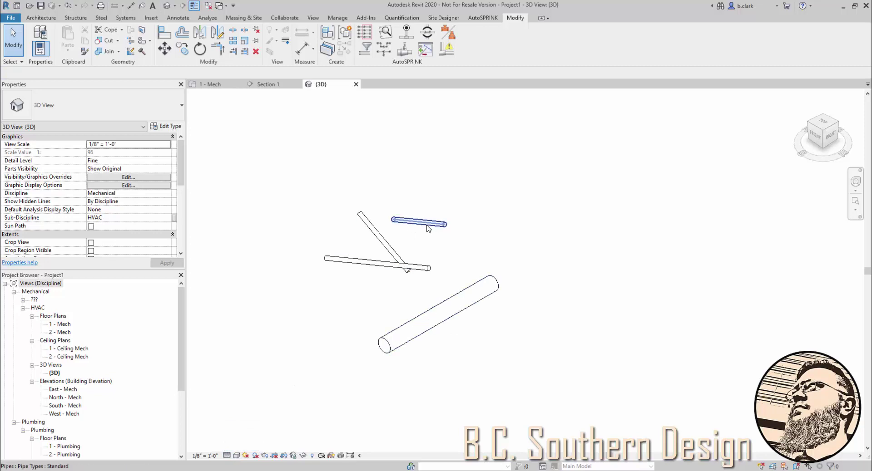
pyautogui.click(431, 222)
pyautogui.press('Escape')
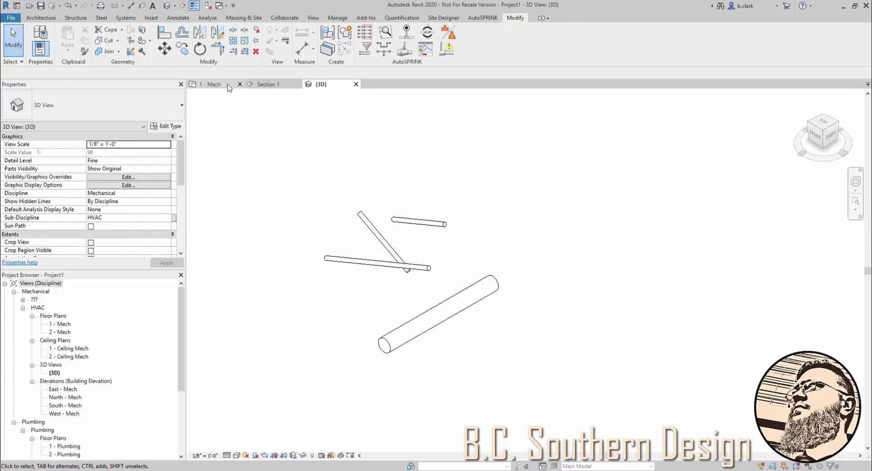
# Step: Open Section 1 from its marker in the 1 - Mech floor plan and shorten the sloped pipe at its upper end
pyautogui.click(213, 84)
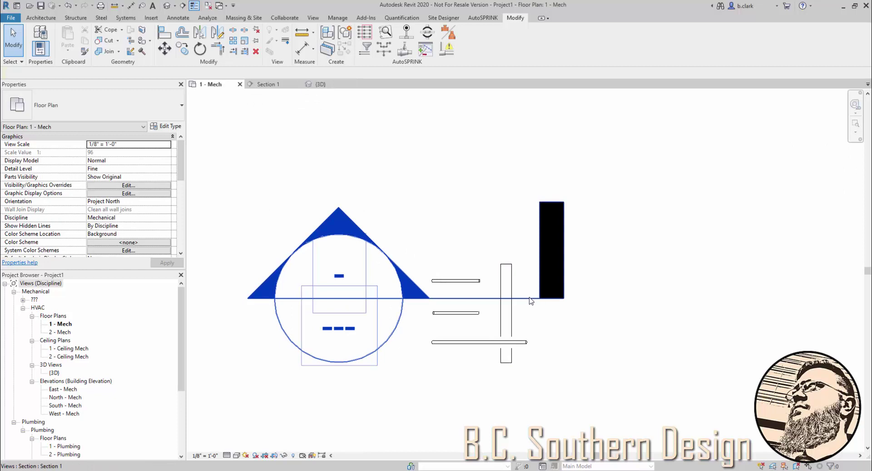
pyautogui.doubleClick(336, 209)
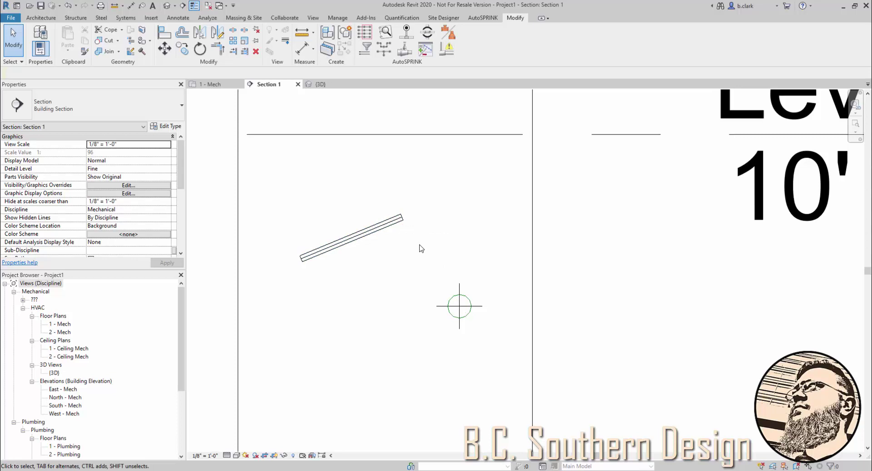
pyautogui.click(401, 218)
pyautogui.moveTo(402, 218); pyautogui.dragTo(381, 226)
# Step: Align the upper end of the sloped pipe with the centre of the main pipe in Section 1
pyautogui.click(164, 33)
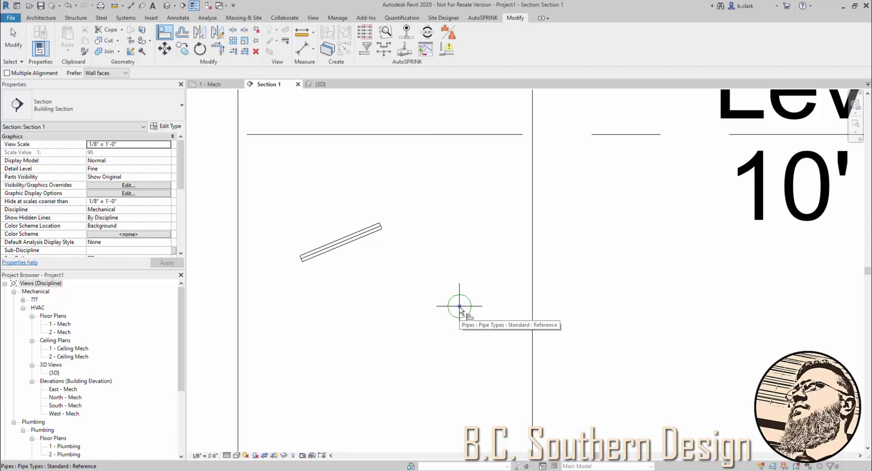
pyautogui.click(459, 307)
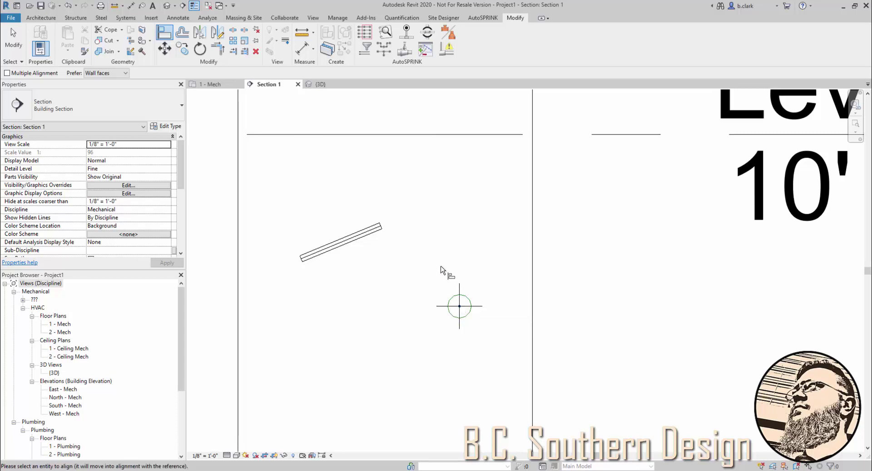
pyautogui.click(384, 226)
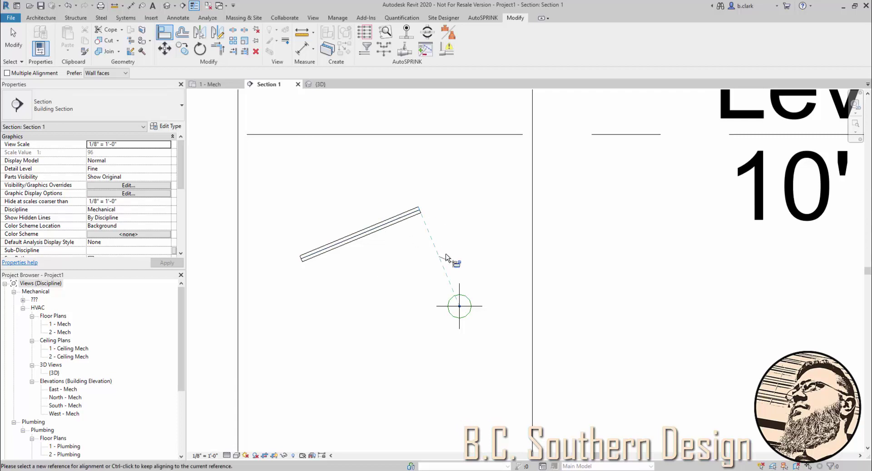
pyautogui.press('Escape')
pyautogui.press('Escape')
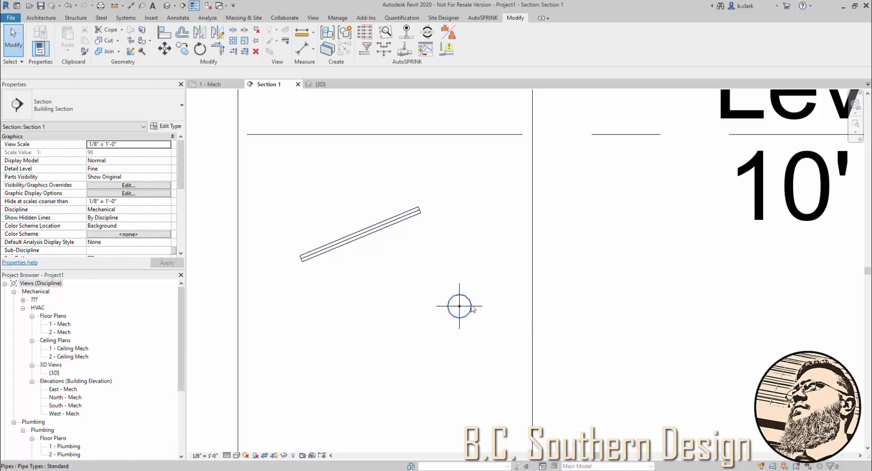
# Step: Connect the sloped pipe to the main with Auto Riser Nipple, assigning the 4" pipe as Cross Main and the 1" pipe as Branch Line
pyautogui.moveTo(482, 334); pyautogui.dragTo(356, 159)
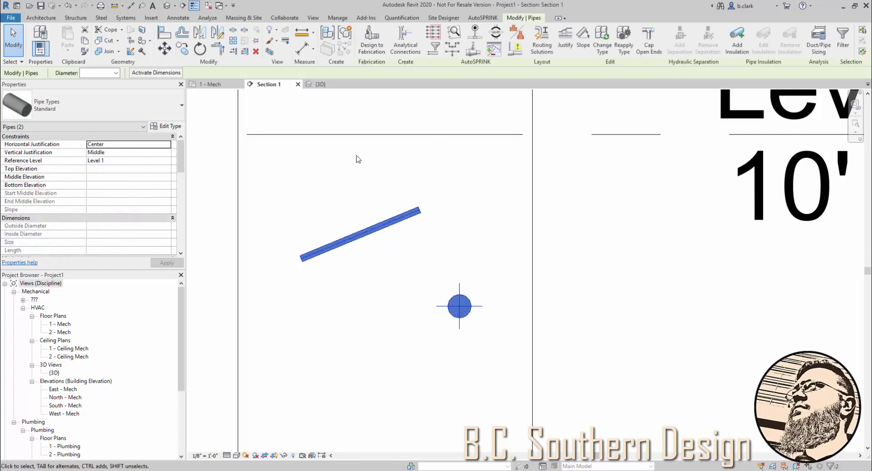
pyautogui.click(496, 34)
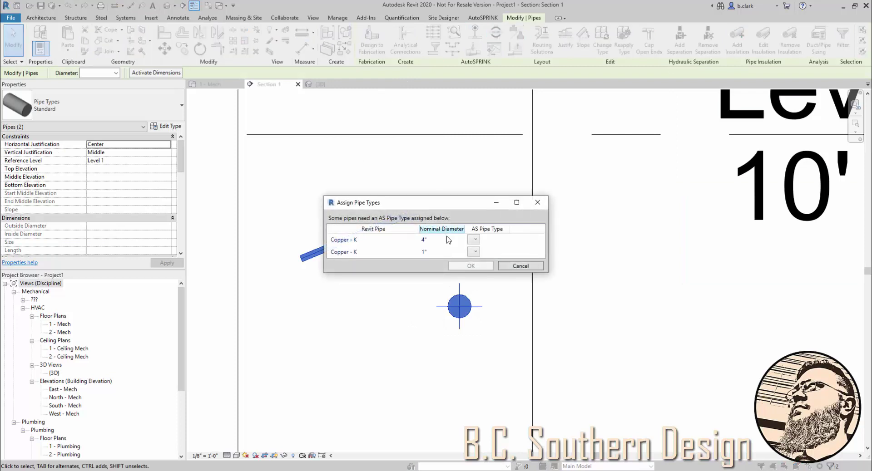
pyautogui.click(474, 239)
pyautogui.scroll(2, 477, 254)
pyautogui.click(481, 248)
pyautogui.click(481, 252)
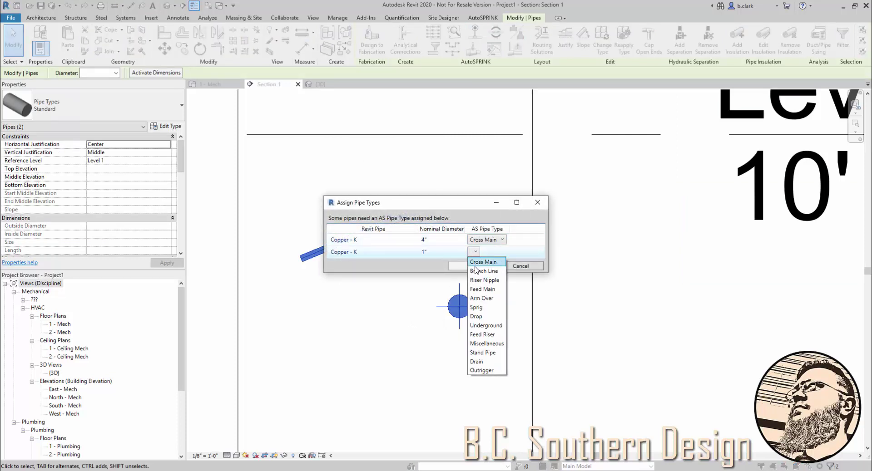
pyautogui.click(479, 271)
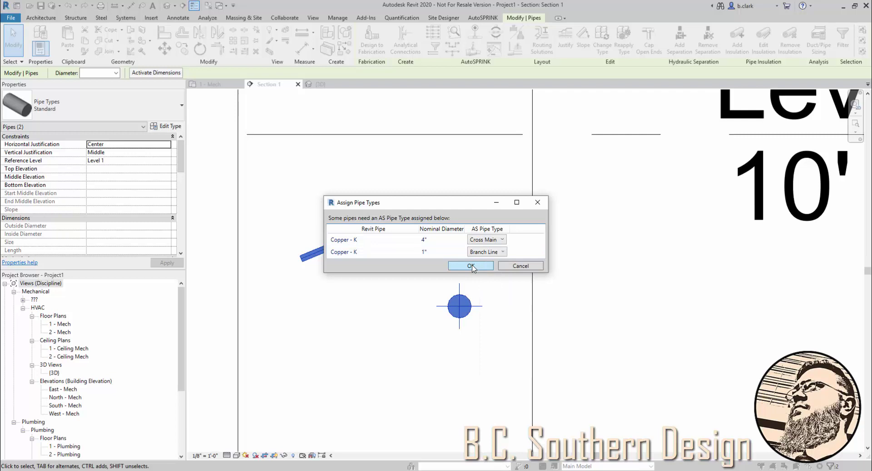
pyautogui.click(471, 266)
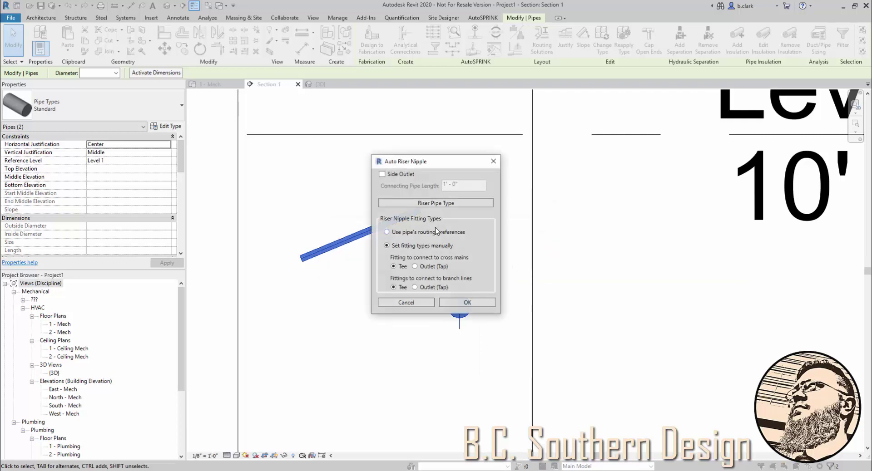
pyautogui.click(468, 302)
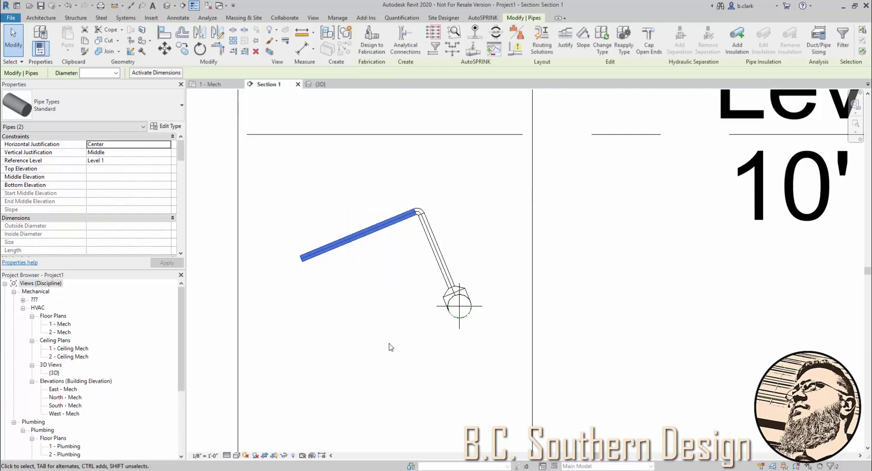
# Step: Move the section line just below the middle branch pipe in the 1 - Mech floor plan and open Section 1
pyautogui.click(216, 85)
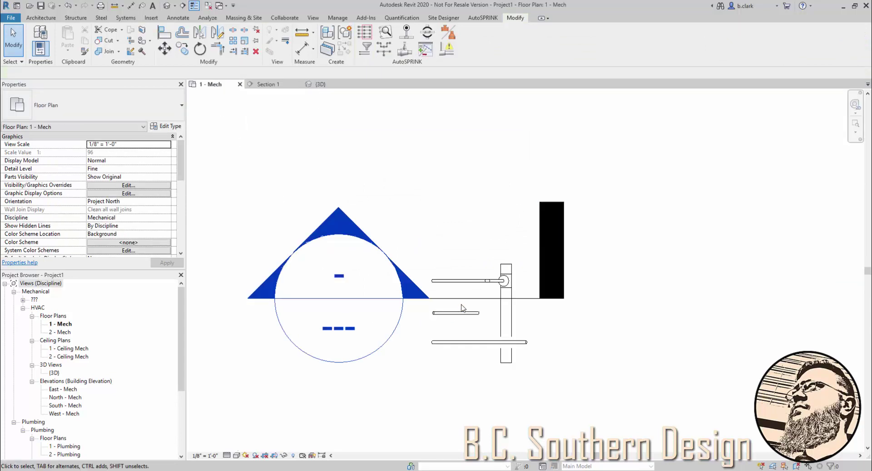
pyautogui.click(464, 320)
pyautogui.doubleClick(464, 320)
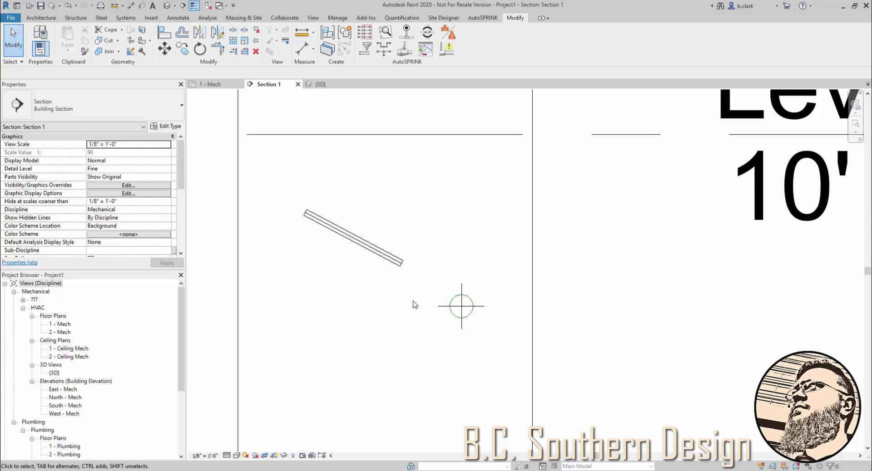
pyautogui.scroll(3, 436, 313)
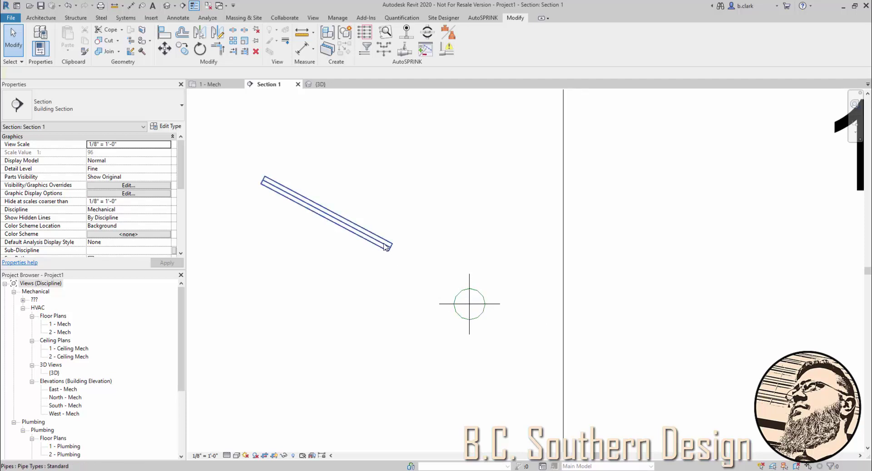
pyautogui.click(385, 247)
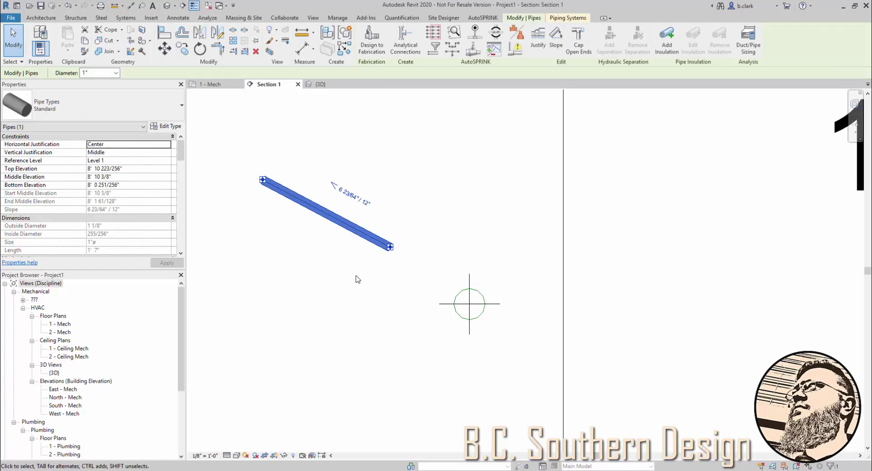
pyautogui.click(356, 283)
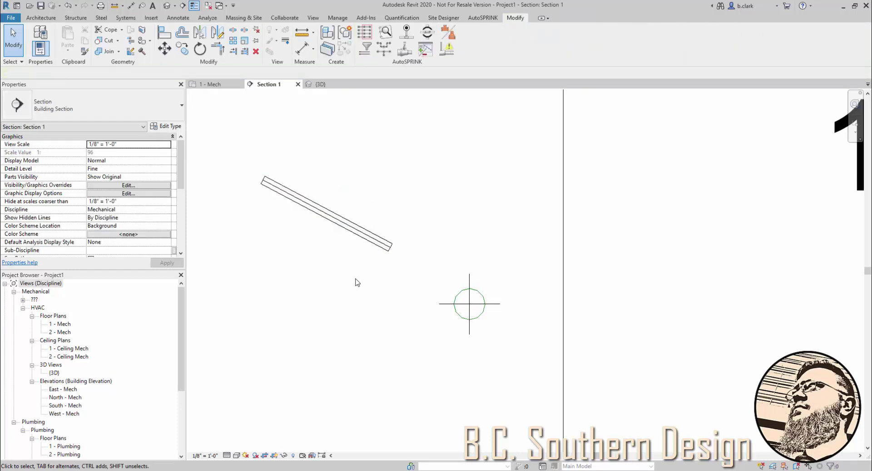
# Step: Align the centreline of the downward-sloping pipe with the centre of the main pipe in Section 1
pyautogui.click(164, 33)
pyautogui.click(469, 296)
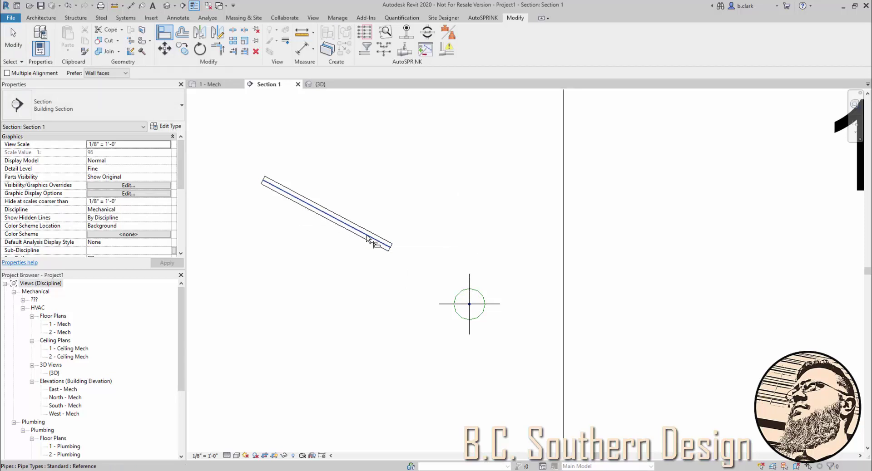
pyautogui.click(380, 243)
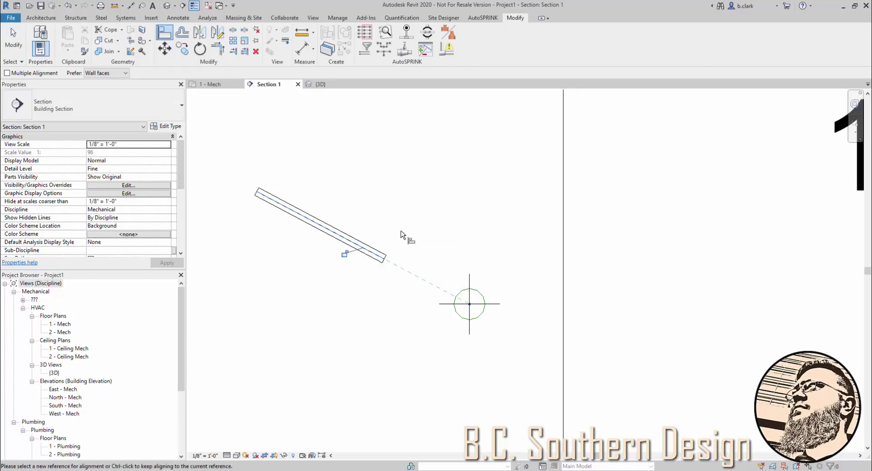
pyautogui.press('Escape')
pyautogui.press('Escape')
# Step: Extend the middle branch pipe to the main with Trim/Extend Multiple Elements in the 1 - Mech floor plan and view the connection in 3D
pyautogui.click(224, 86)
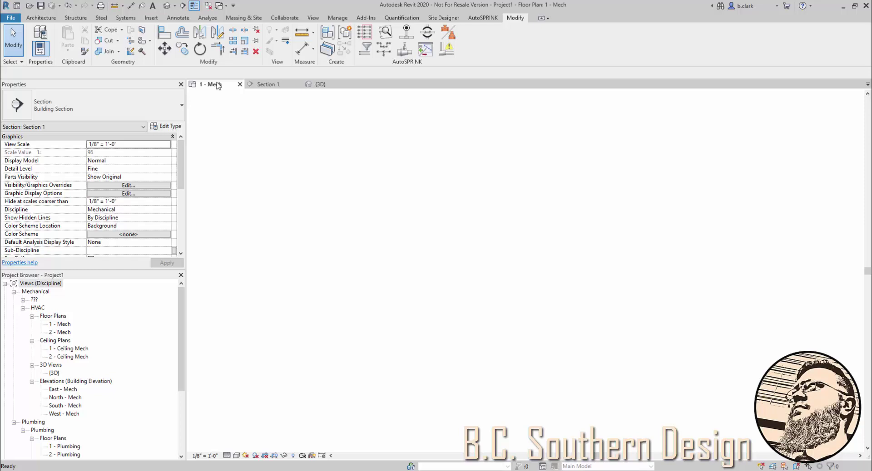
pyautogui.click(244, 51)
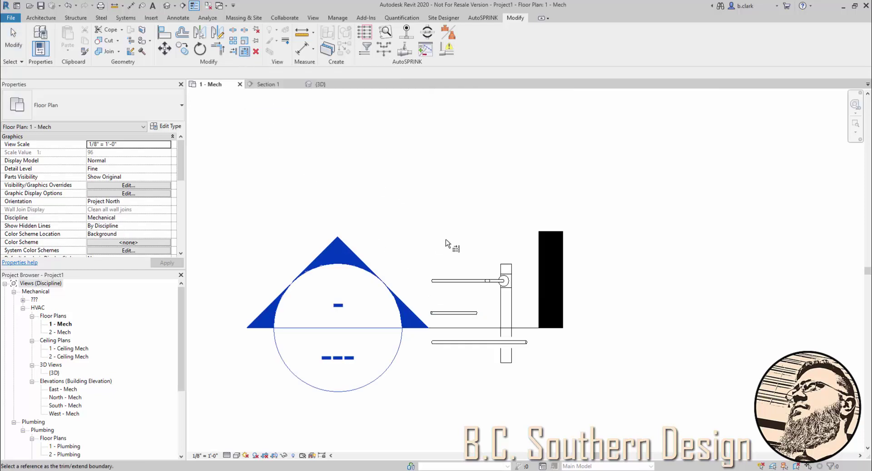
pyautogui.click(503, 300)
pyautogui.click(474, 313)
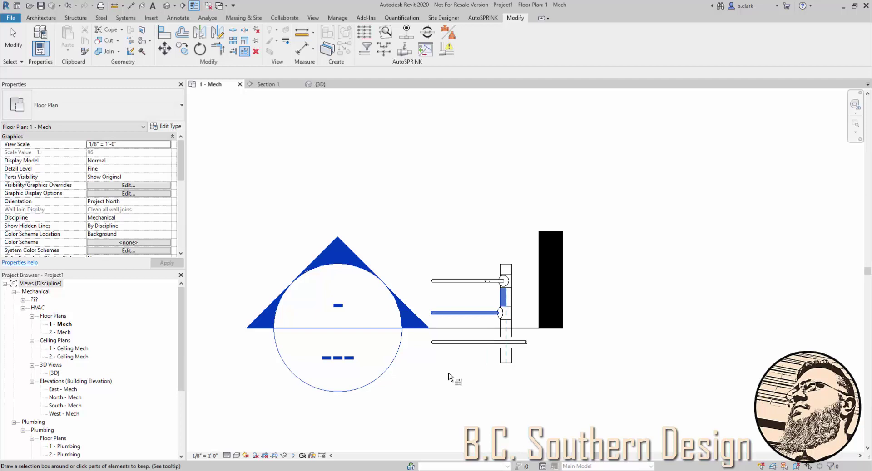
pyautogui.press('Escape')
pyautogui.press('Escape')
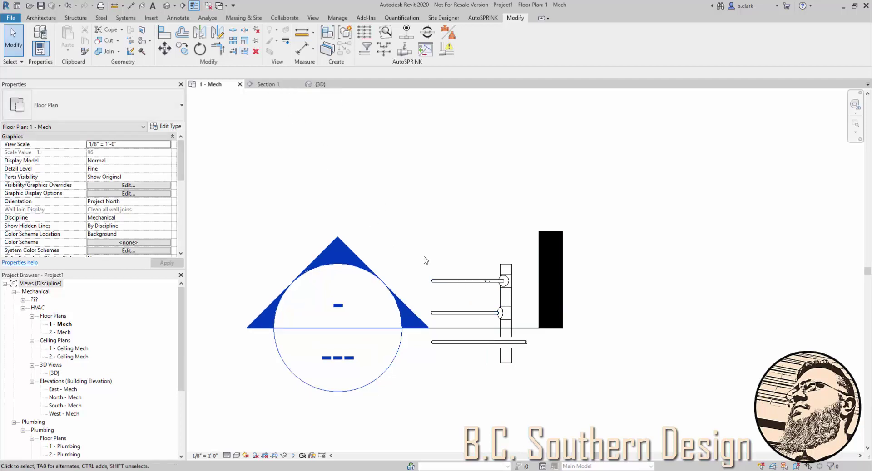
pyautogui.click(341, 84)
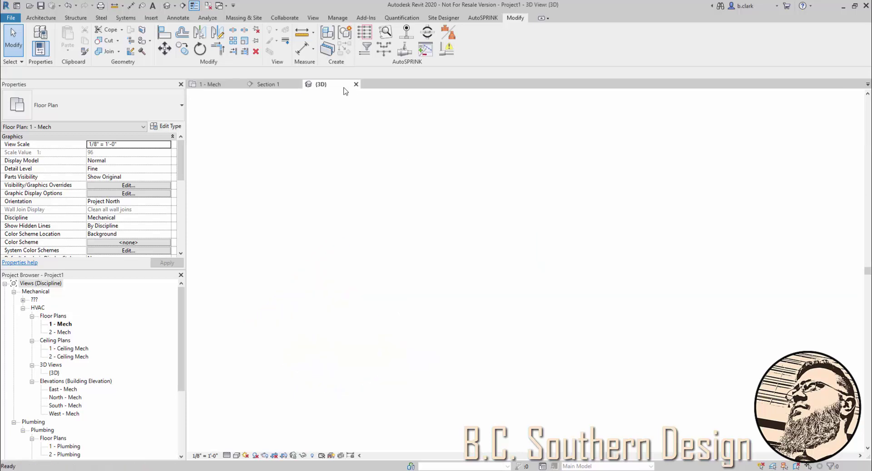
pyautogui.scroll(1, 464, 261)
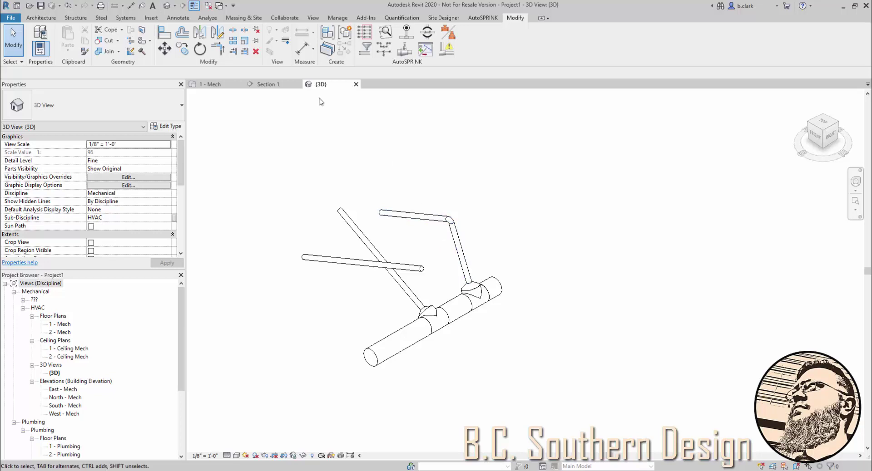
# Step: Move the section line below the lowest branch pipe in the 1 - Mech floor plan and open Section 1
pyautogui.click(227, 87)
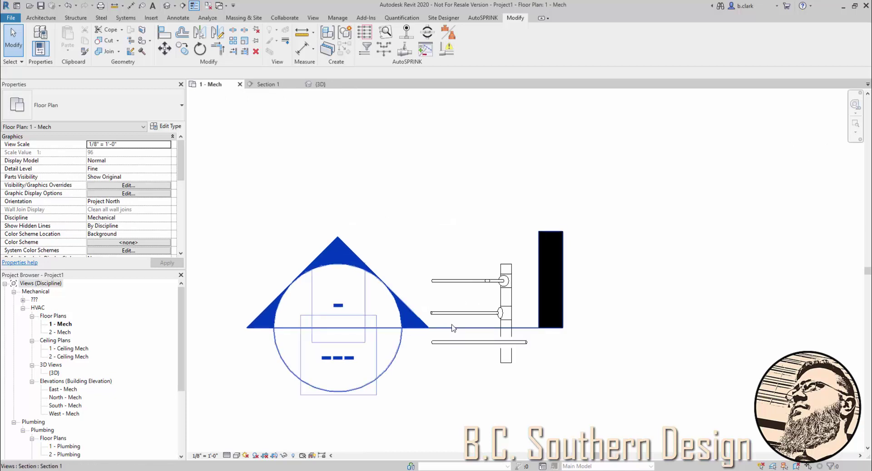
pyautogui.moveTo(453, 327)
pyautogui.mouseDown()
pyautogui.moveTo(446, 356)
pyautogui.moveTo(456, 363)
pyautogui.mouseUp()
pyautogui.click(393, 283)
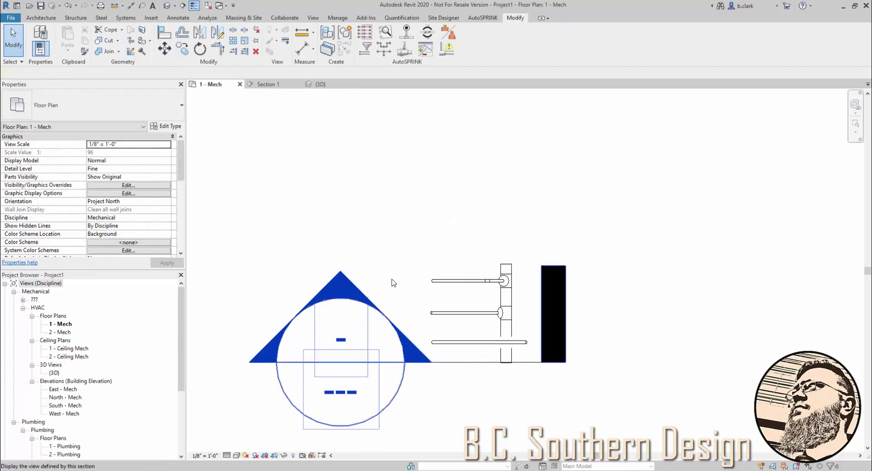
pyautogui.doubleClick(349, 278)
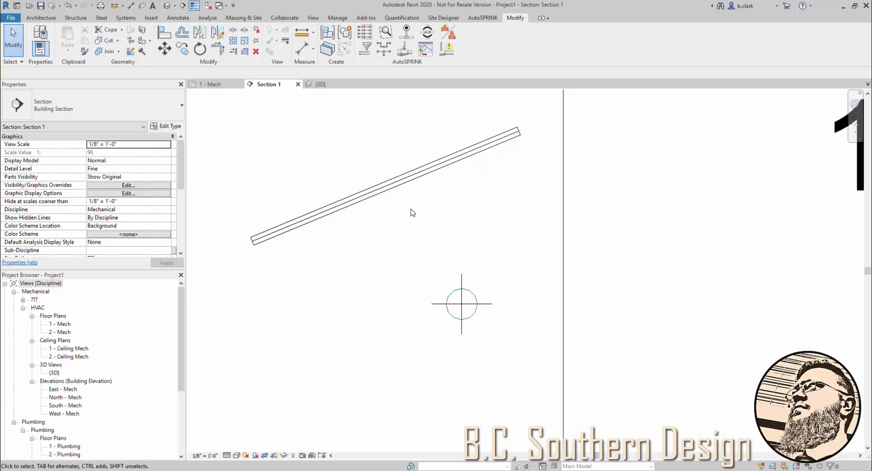
# Step: Try to draw a 1" pipe from the underside of the sloped pipe towards the main in Section 1, and undo it
pyautogui.rightClick(411, 184)
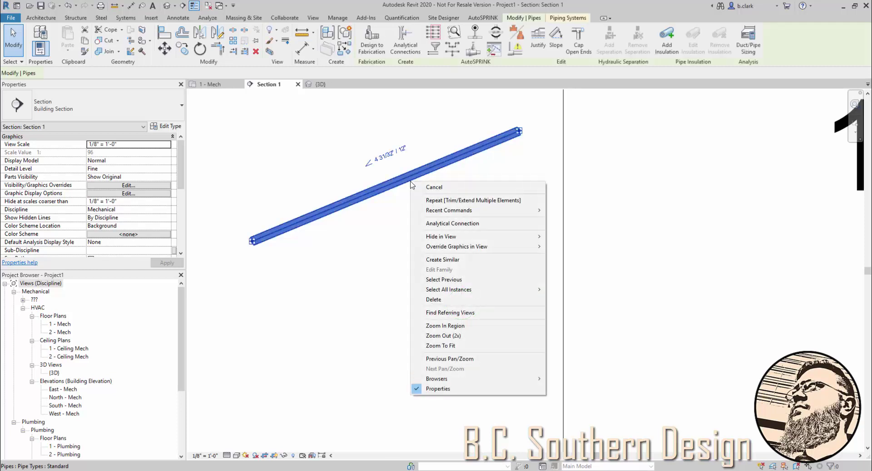
pyautogui.click(362, 196)
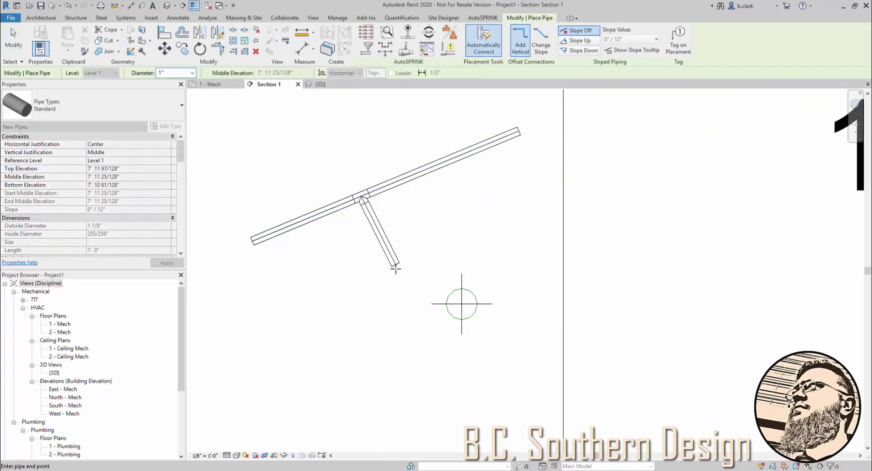
pyautogui.click(396, 268)
pyautogui.press('Escape')
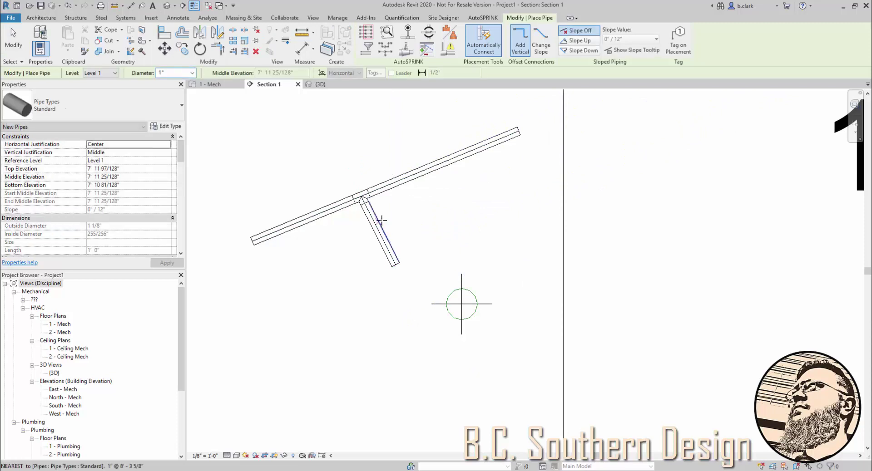
pyautogui.press('Escape')
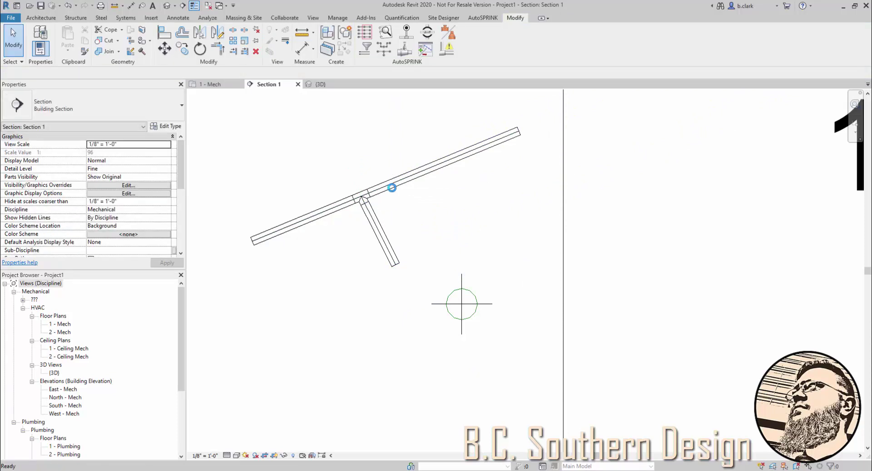
pyautogui.hotkey('ctrl', 'z')
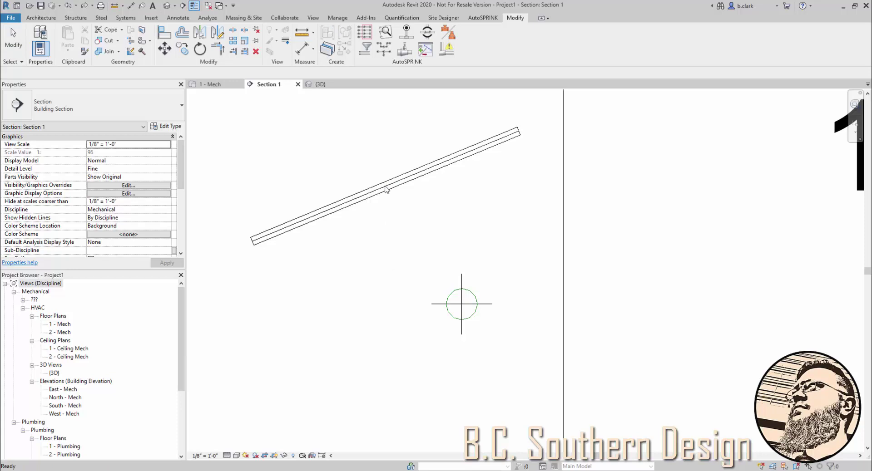
pyautogui.hotkey('ctrl', 'z')
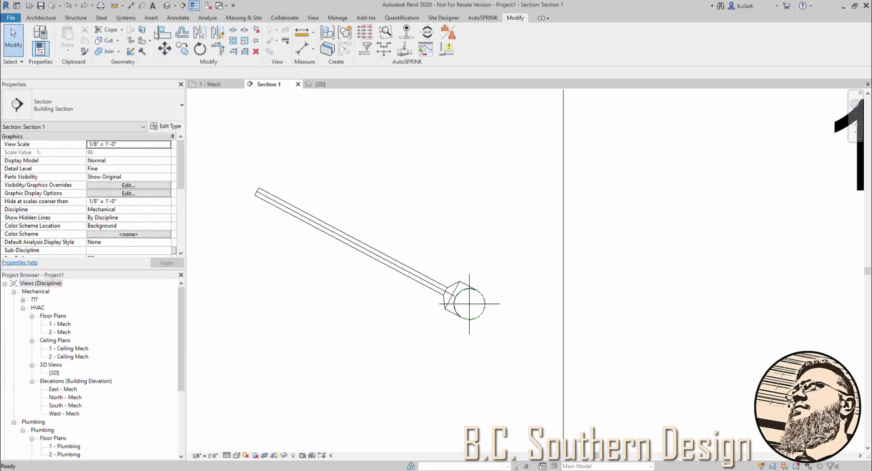
pyautogui.click(84, 7)
# Step: Create a similar 1" pipe running down from the sloped pipe, perpendicular to it, at 67.50° in Section 1
pyautogui.rightClick(376, 192)
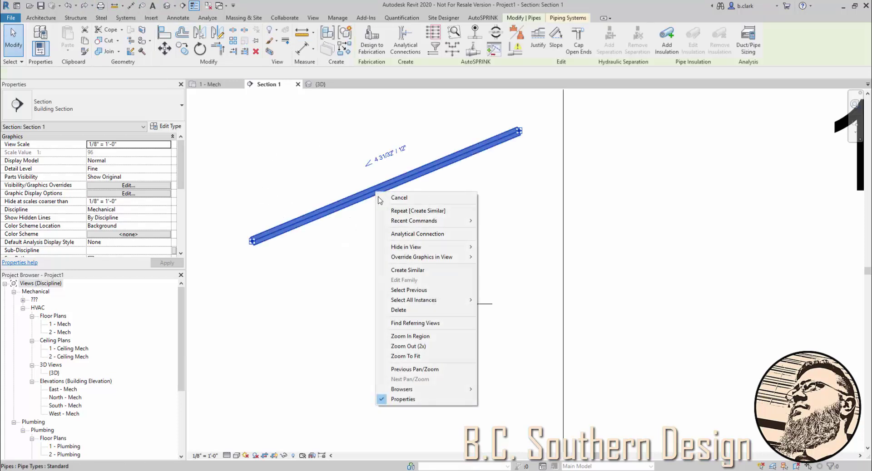
pyautogui.click(400, 271)
pyautogui.click(351, 201)
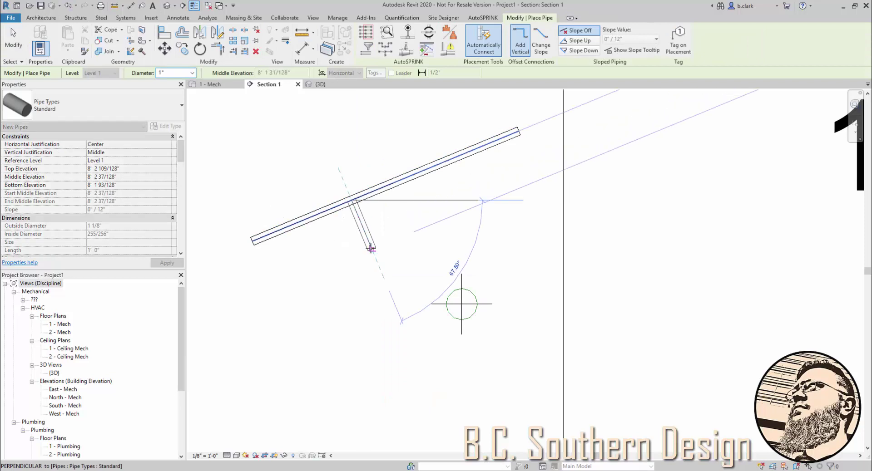
pyautogui.click(370, 249)
pyautogui.press('Escape')
pyautogui.press('Escape')
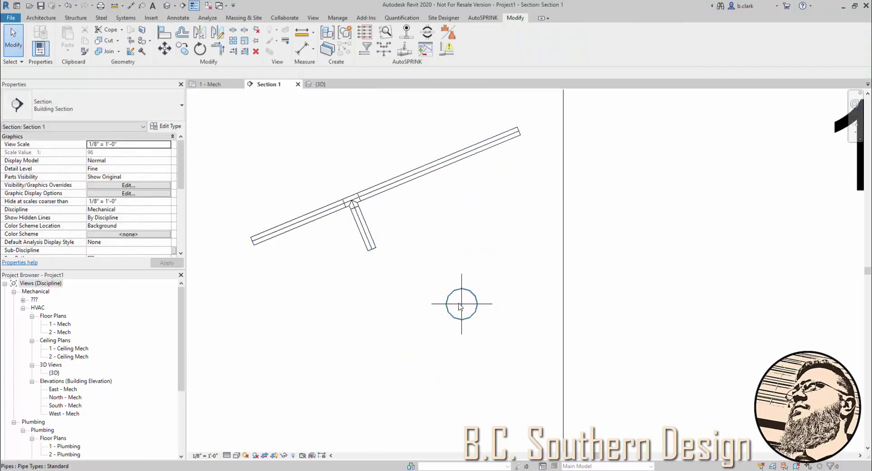
# Step: Try to align the centreline of the perpendicular drop pipe with the centre of the main pipe, and undo the alignment
pyautogui.press('a')
pyautogui.press('l')
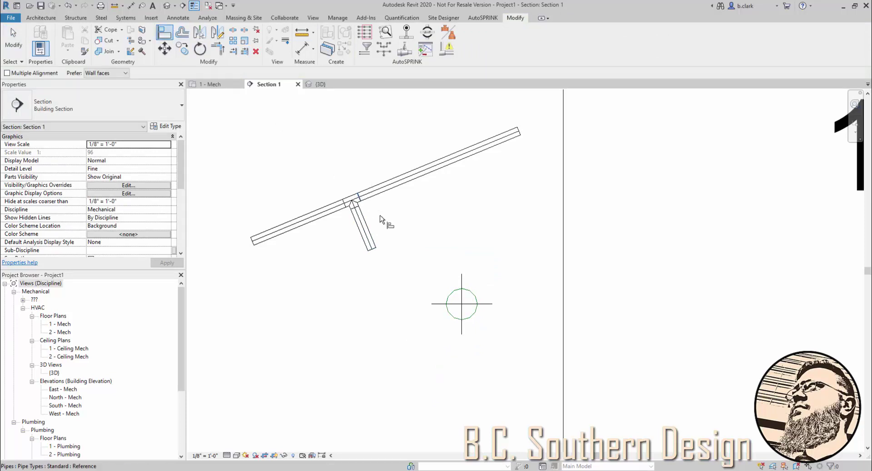
pyautogui.click(462, 303)
pyautogui.click(365, 236)
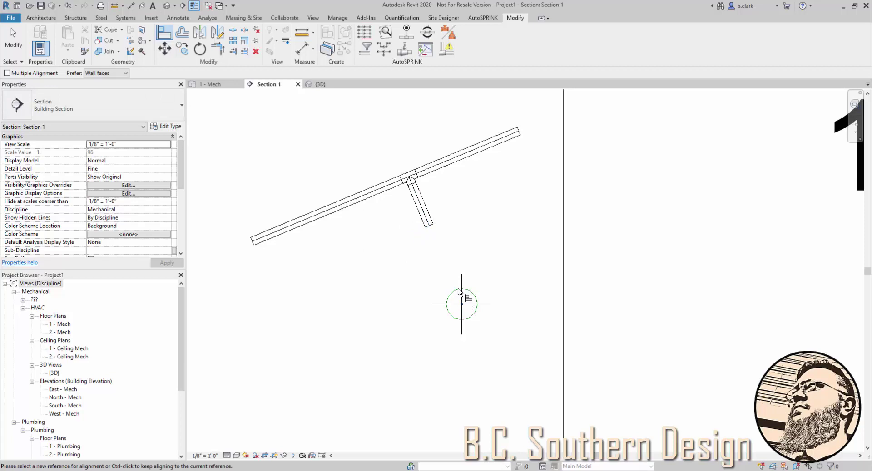
pyautogui.press('Escape')
pyautogui.press('Escape')
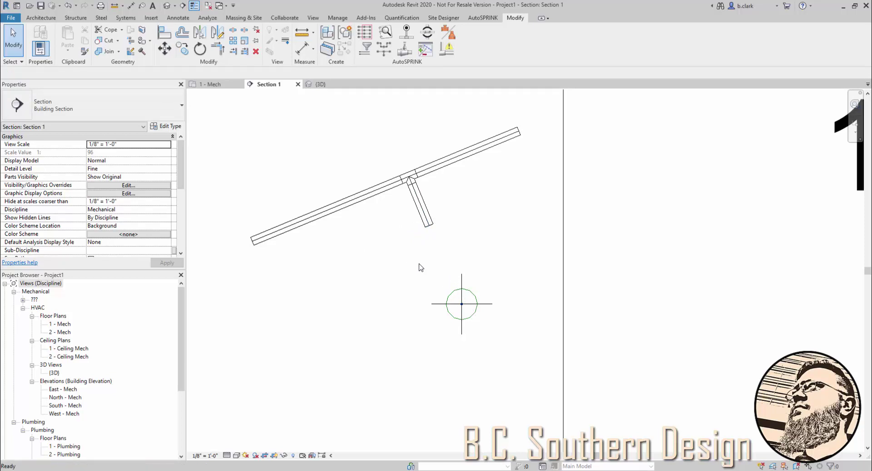
pyautogui.hotkey('ctrl', 'z')
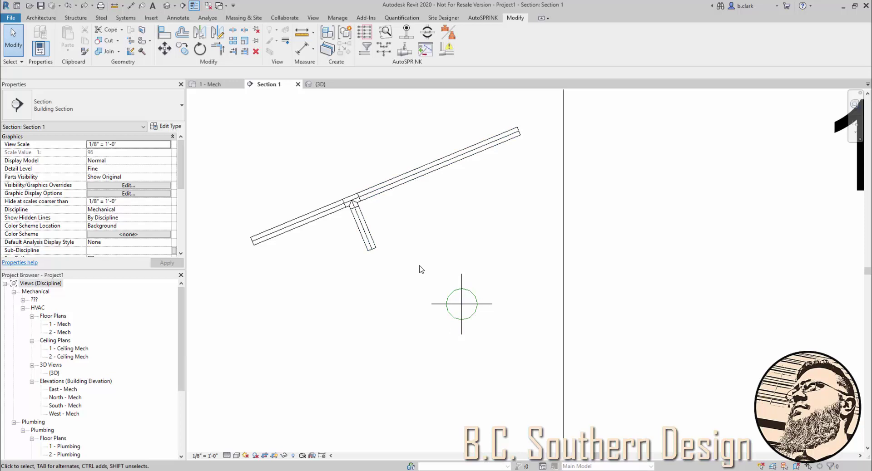
# Step: Align the open end of the perpendicular drop pipe with the centre of the main pipe in Section 1
pyautogui.click(164, 32)
pyautogui.click(461, 304)
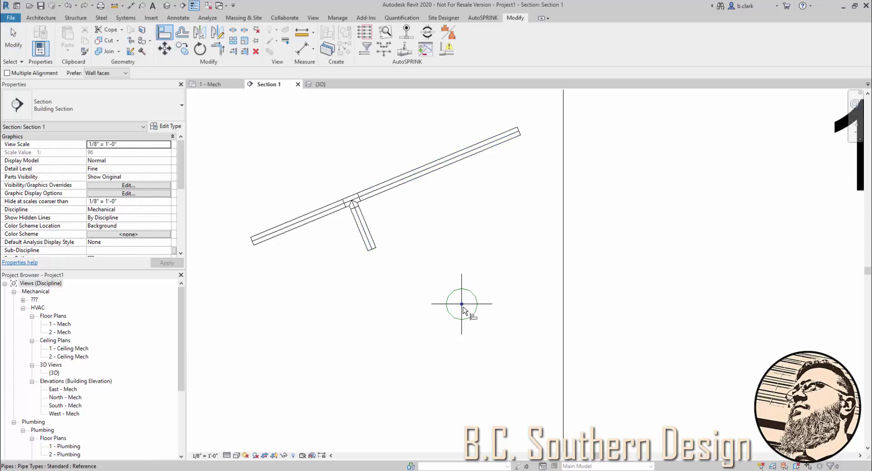
pyautogui.click(373, 255)
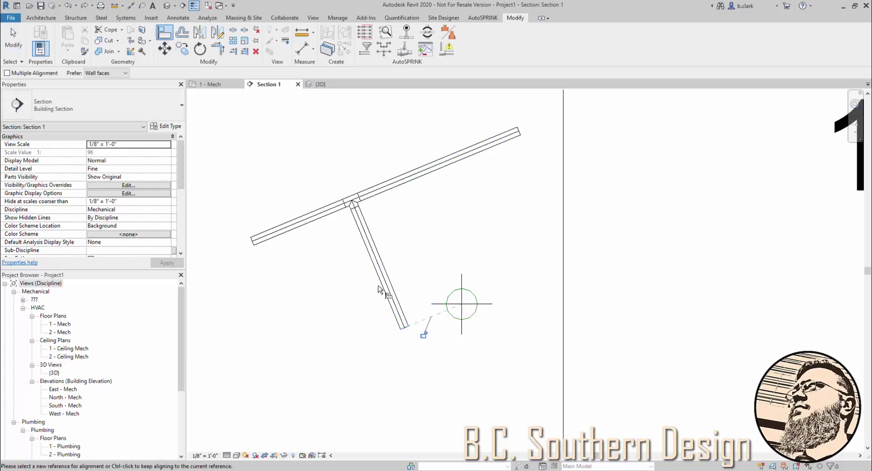
pyautogui.press('Escape')
pyautogui.press('Escape')
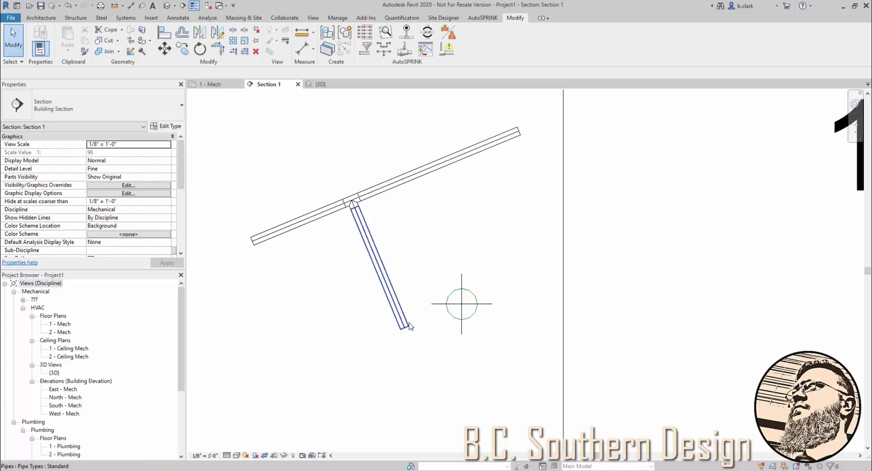
# Step: Draw a short 1" pipe from the drop pipe's open end towards the main's centre at 22.50°, parallel to the sloped pipe
pyautogui.click(406, 324)
pyautogui.click(404, 350)
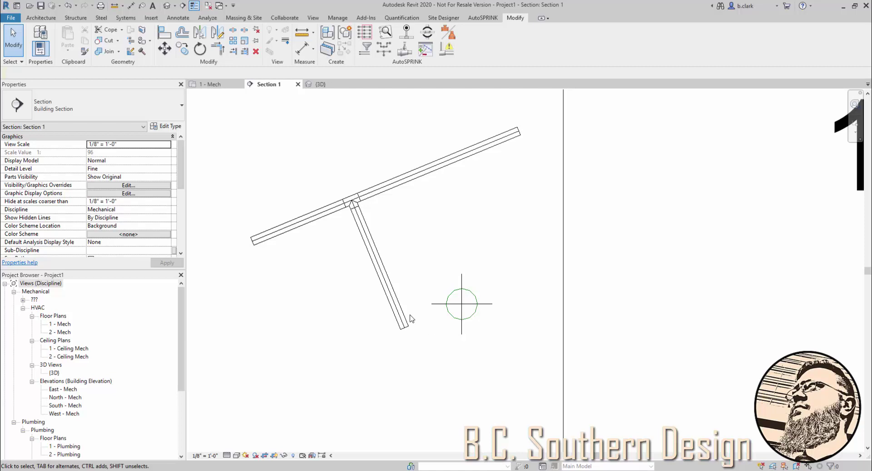
pyautogui.click(409, 320)
pyautogui.rightClick(406, 328)
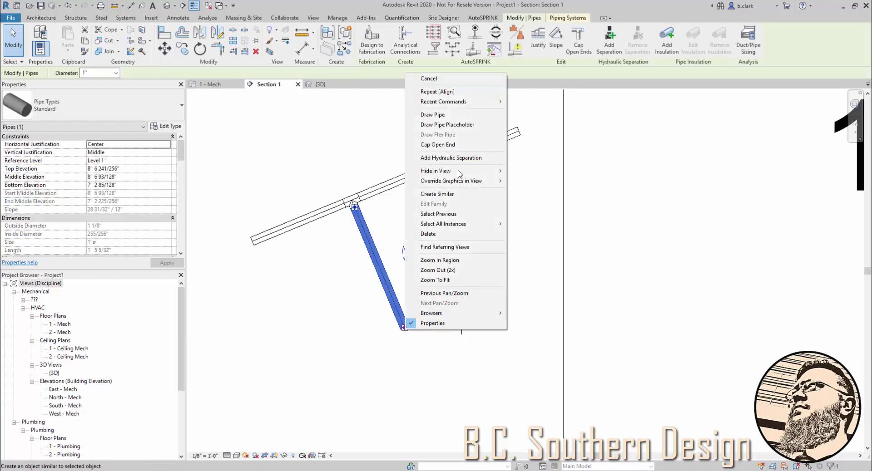
pyautogui.click(435, 115)
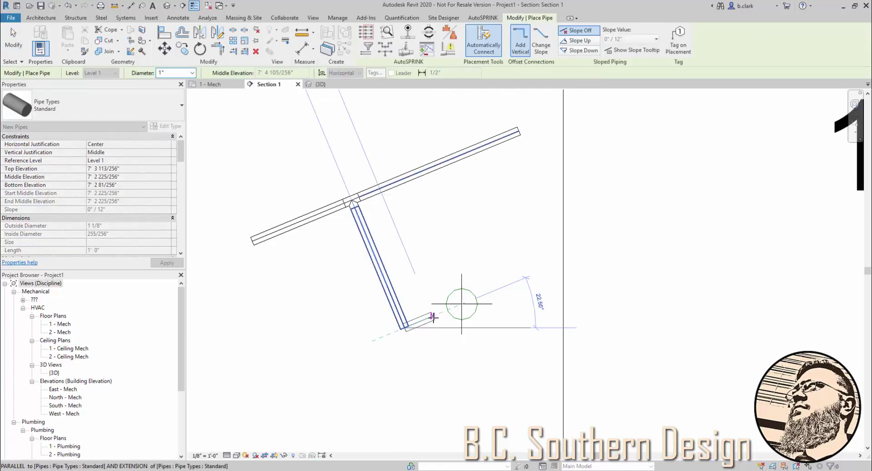
pyautogui.press('Escape')
# Step: Connect the short 1" pipe to the main pipe with Trim/Extend Multiple Elements in the 3D view
pyautogui.click(320, 84)
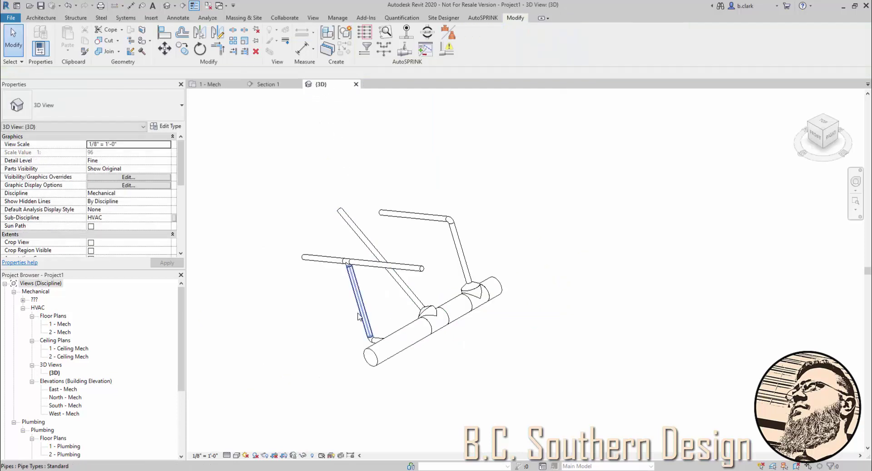
pyautogui.keyDown('shift'); pyautogui.moveTo(376, 345); pyautogui.dragTo(477, 360, button='middle'); pyautogui.keyUp('shift')
pyautogui.click(244, 51)
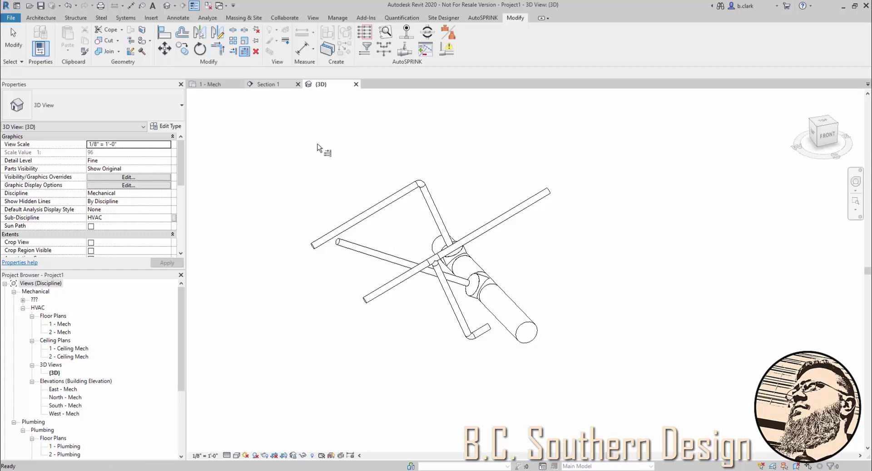
pyautogui.click(504, 335)
pyautogui.click(482, 332)
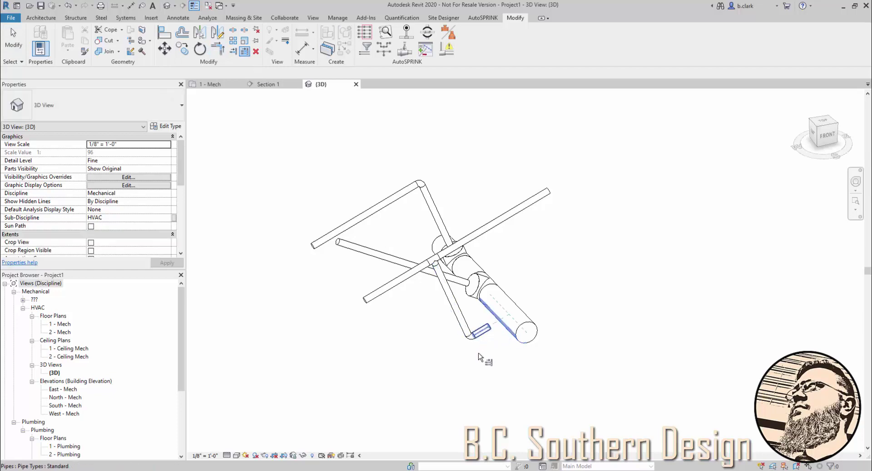
pyautogui.press('Escape')
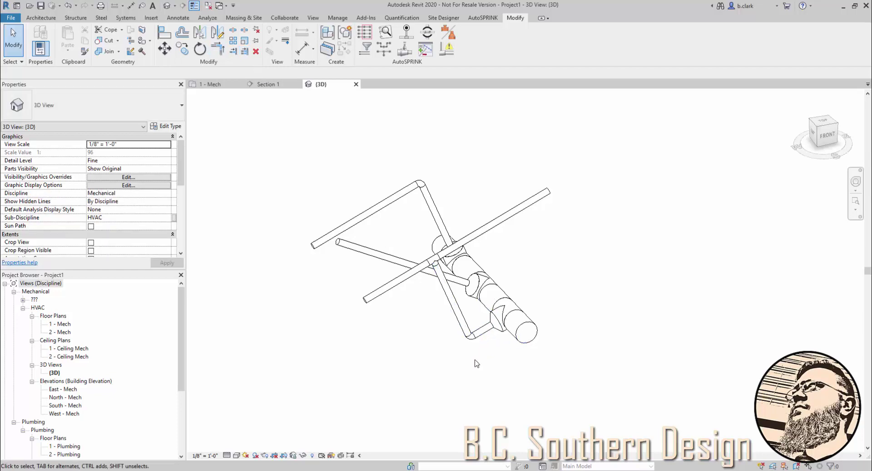